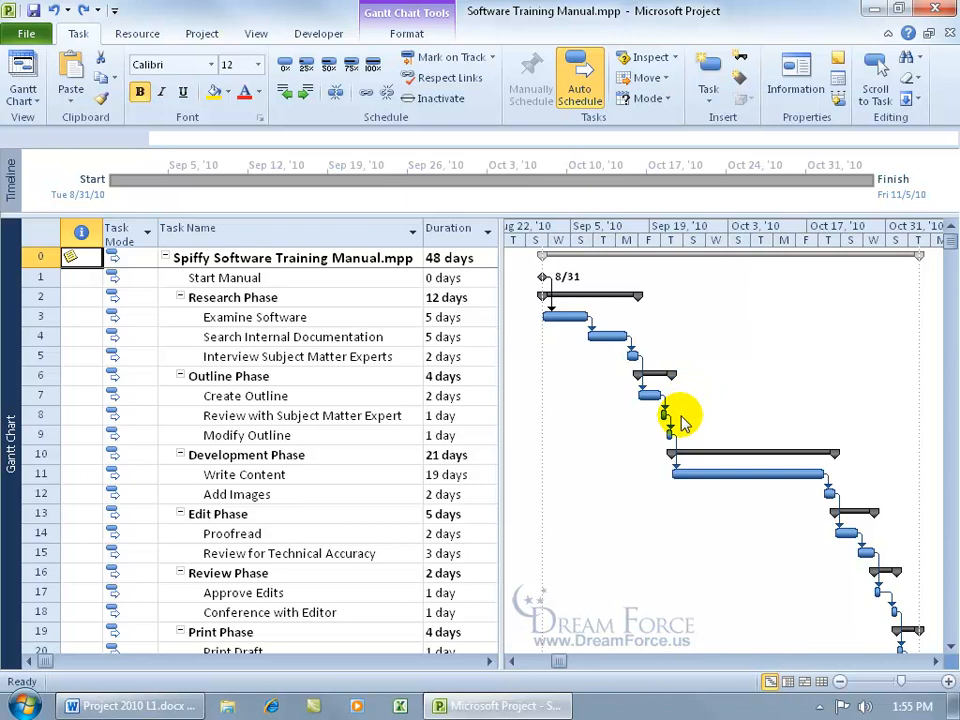
# Step: Insert a new task named "Review with SME" directly above the Development Phase summary task
pyautogui.moveTo(665, 405)
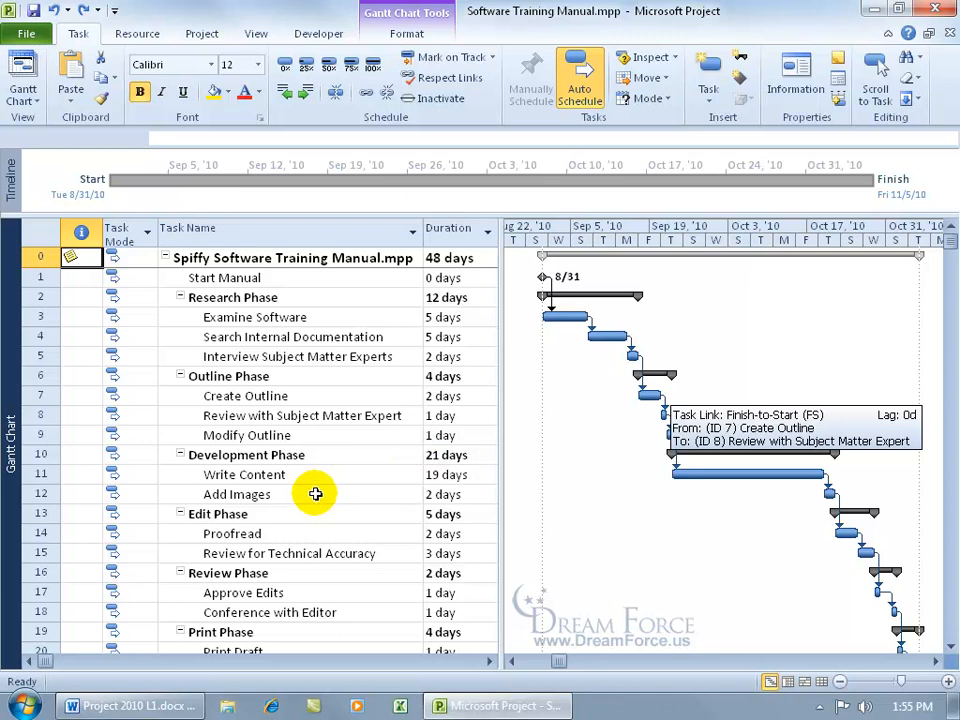
pyautogui.click(276, 455)
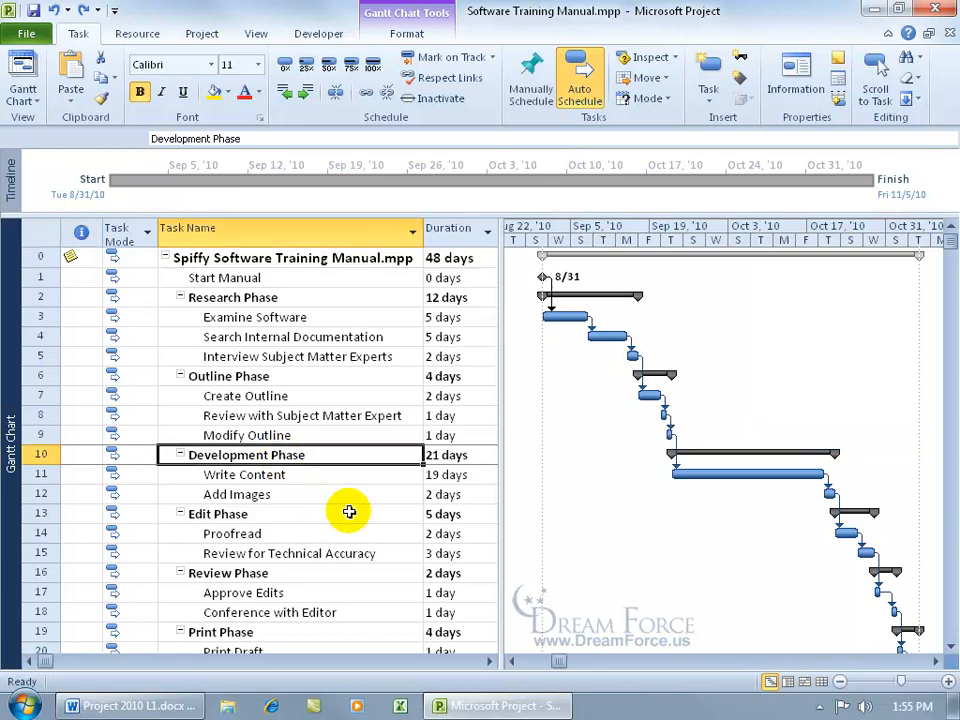
pyautogui.press('Insert')
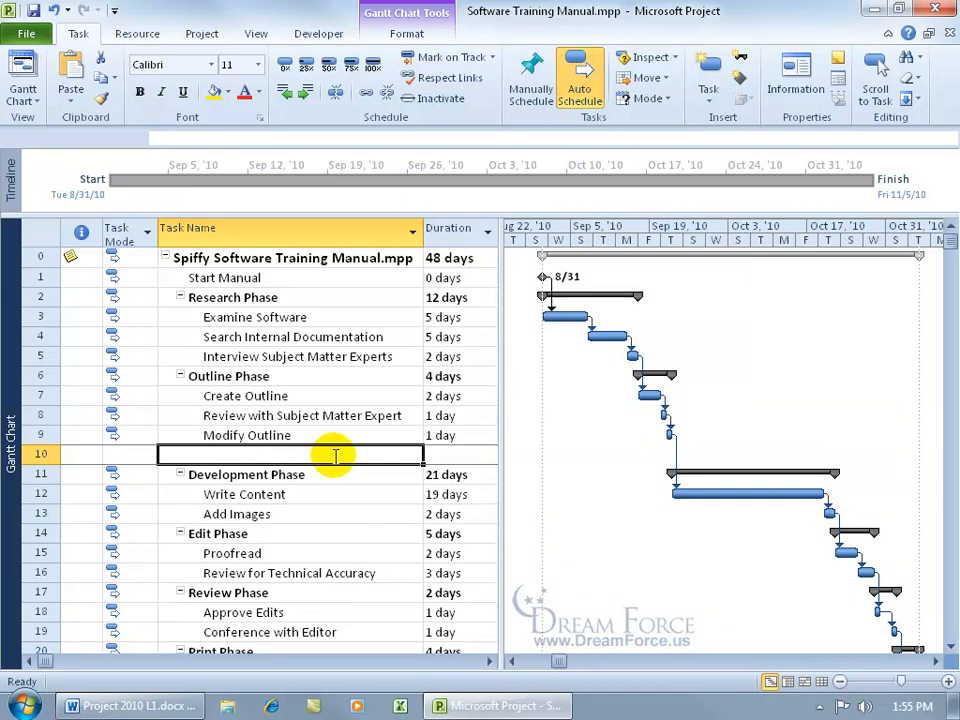
pyautogui.write('Review with SME')
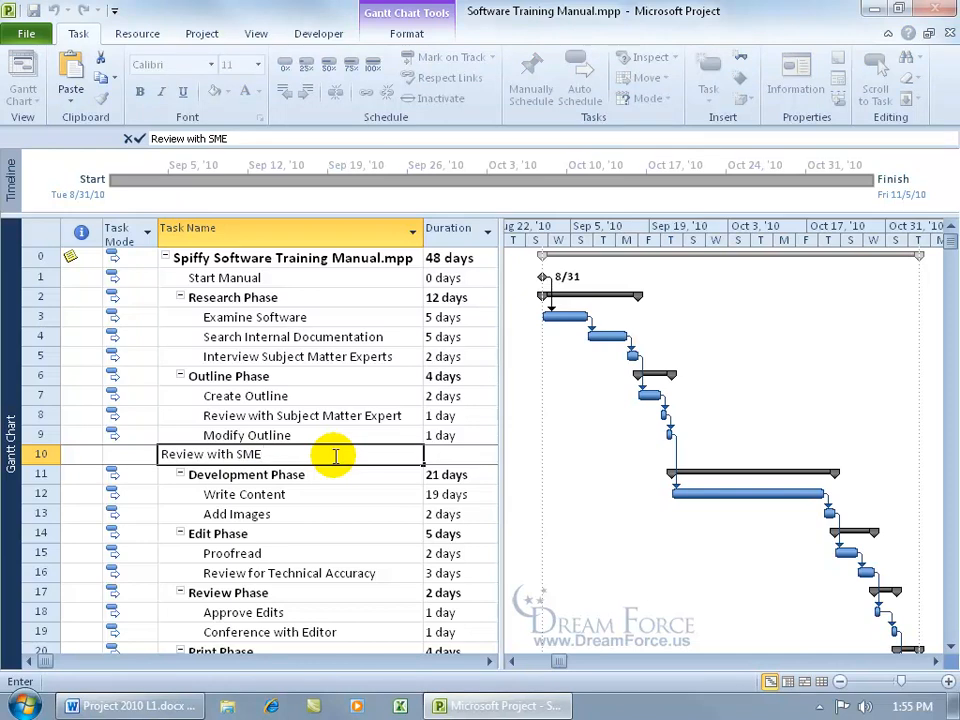
pyautogui.press('Return')
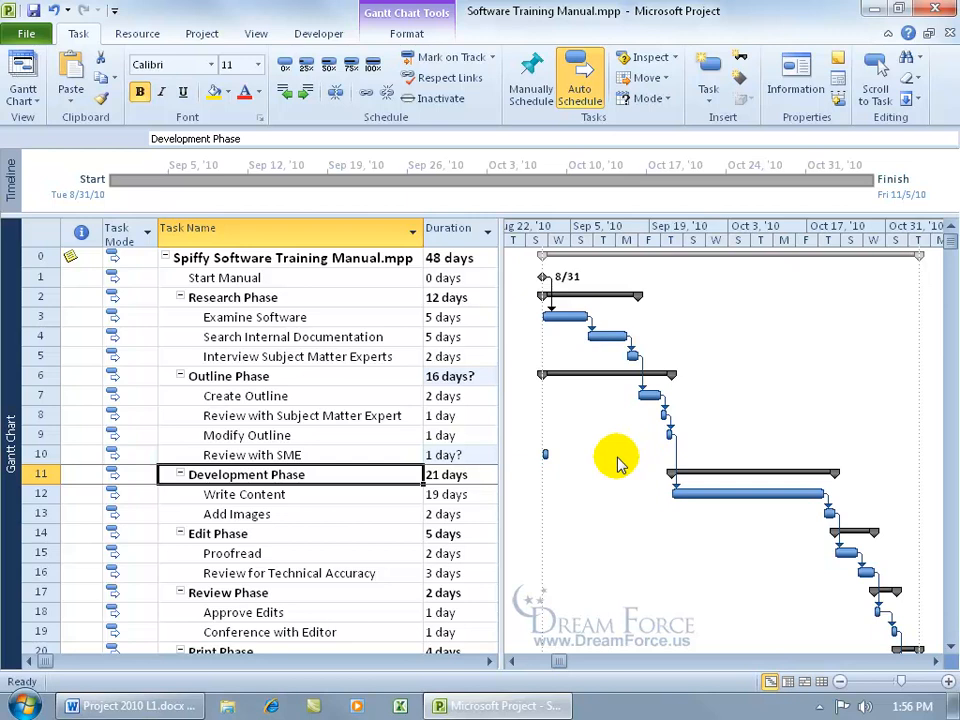
# Step: Add Modify Outline as a Finish-to-Start predecessor of the Review with SME task
pyautogui.doubleClick(323, 455)
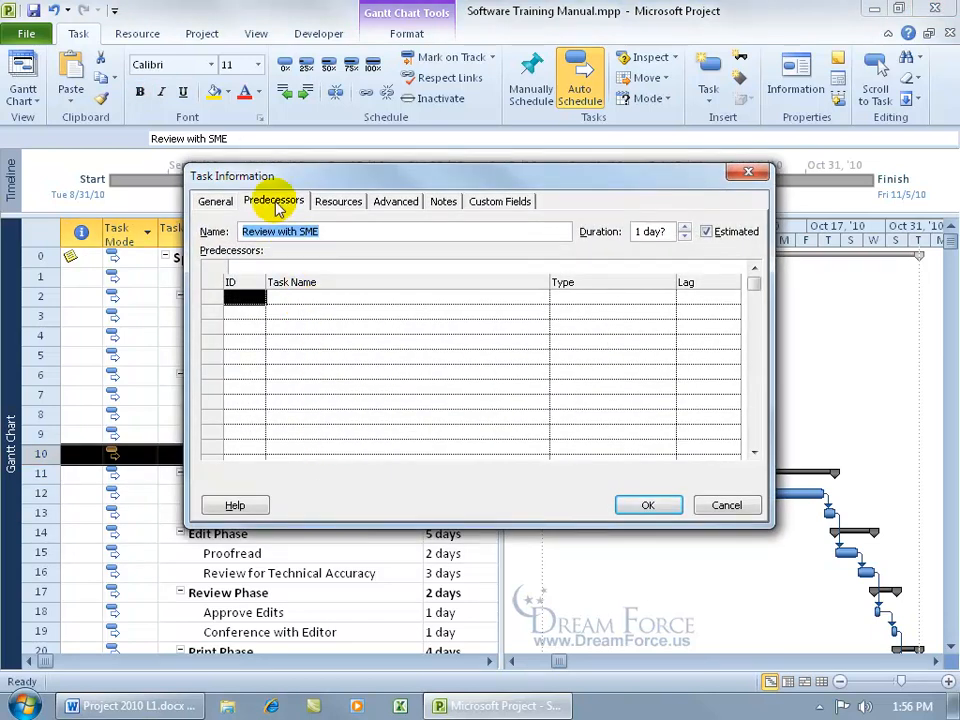
pyautogui.moveTo(279, 182); pyautogui.dragTo(461, 281)
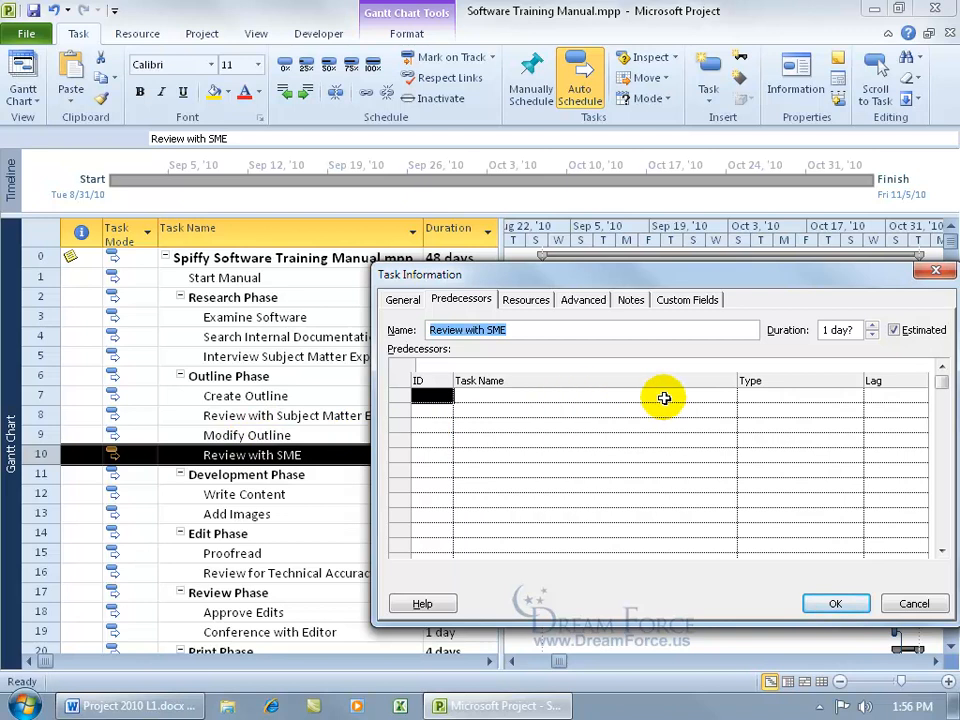
pyautogui.click(682, 395)
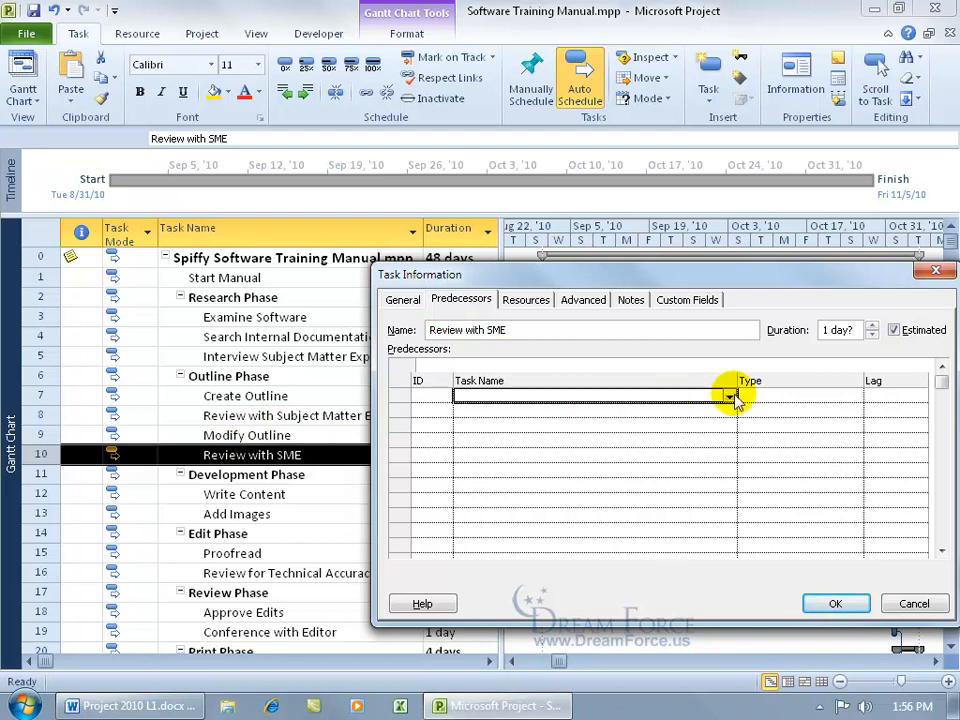
pyautogui.click(730, 396)
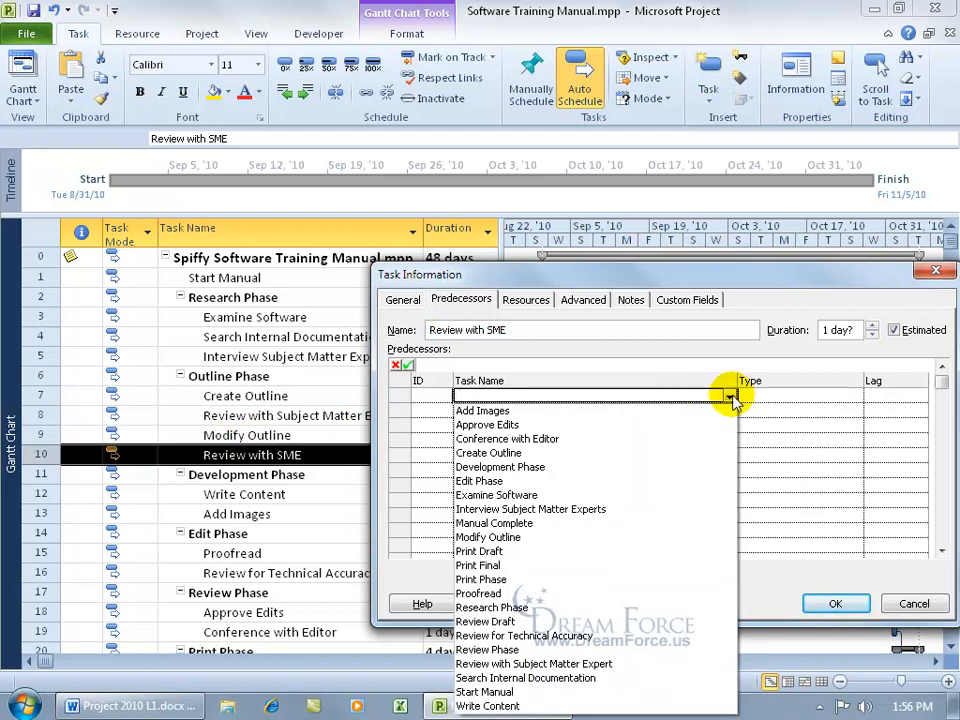
pyautogui.click(541, 537)
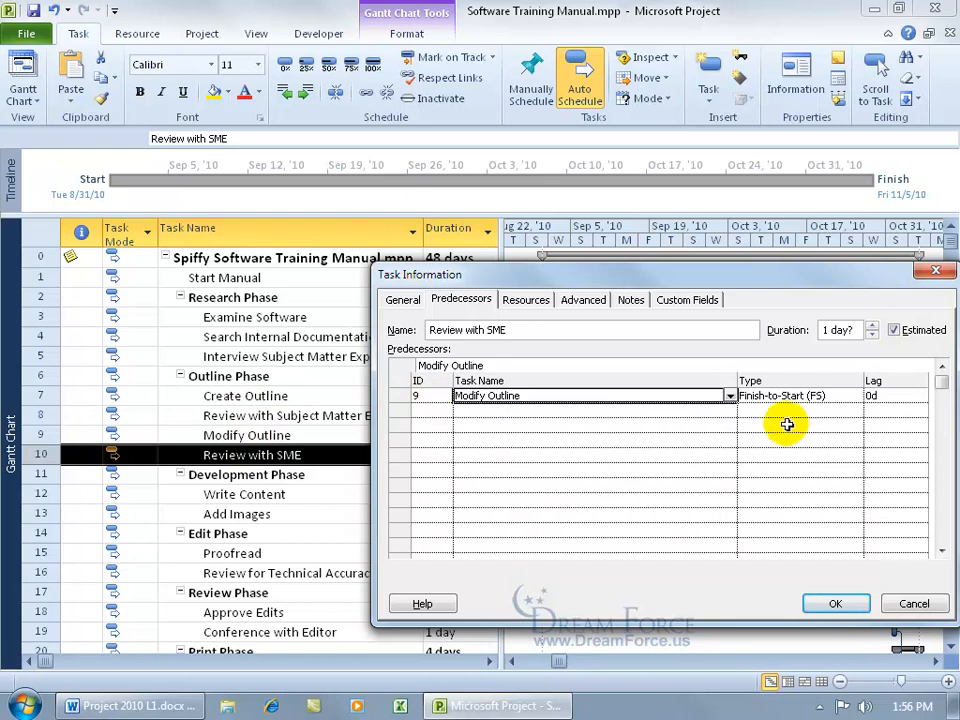
pyautogui.click(848, 604)
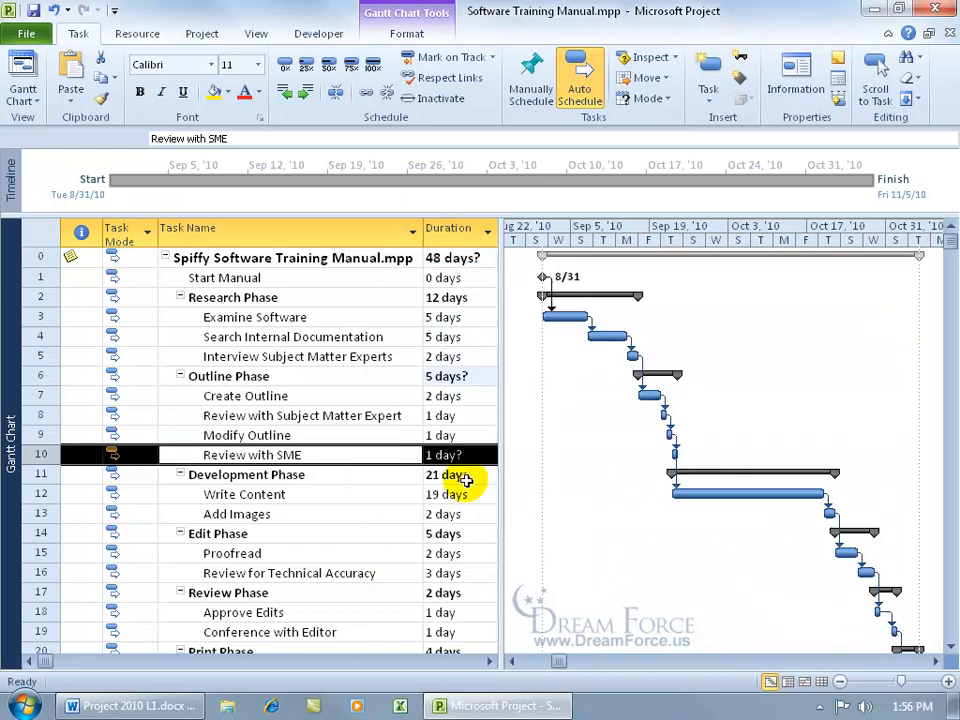
# Step: Set the duration of the Review with SME task to a firm 1 day
pyautogui.click(468, 456)
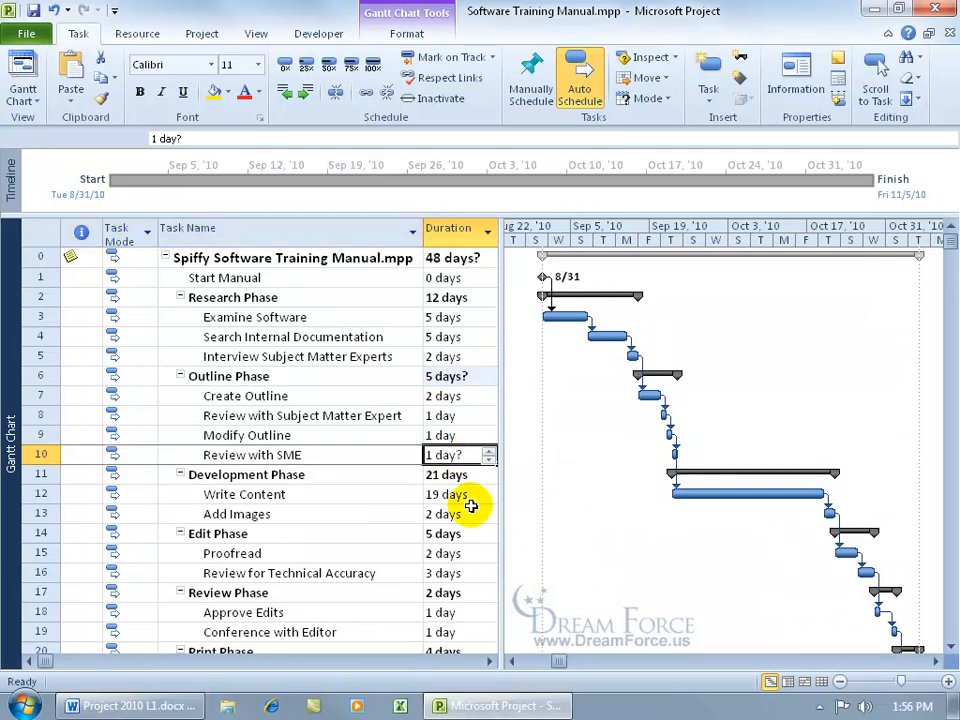
pyautogui.write('1')
pyautogui.press('Return')
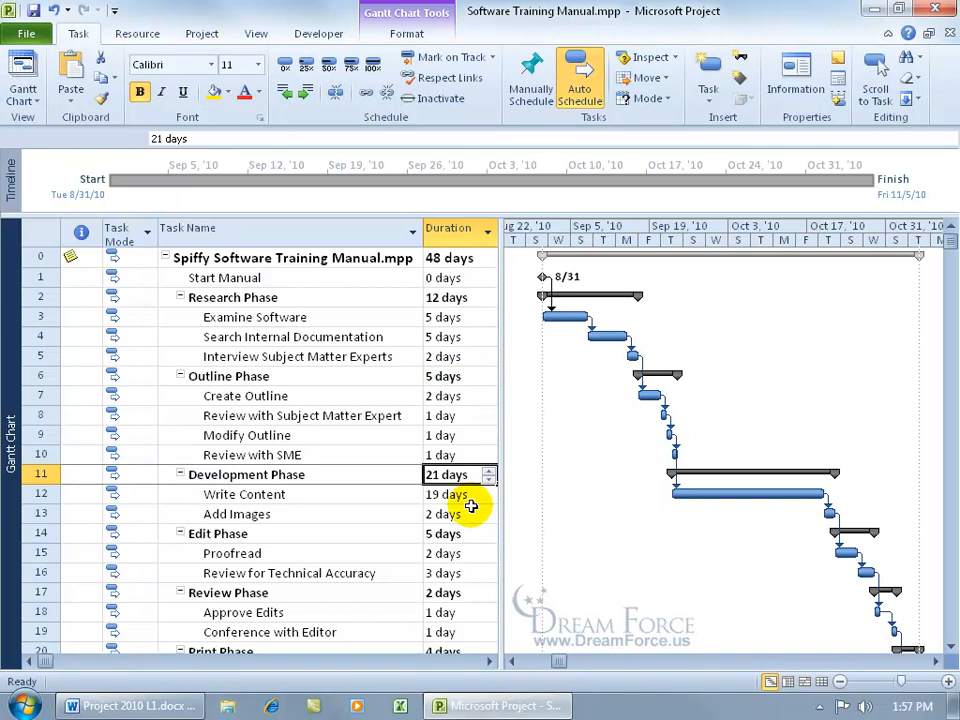
# Step: Change the Modify Outline task's dependency on Review with Subject Matter Expert to Start-to-Start (SS)
pyautogui.click(302, 435)
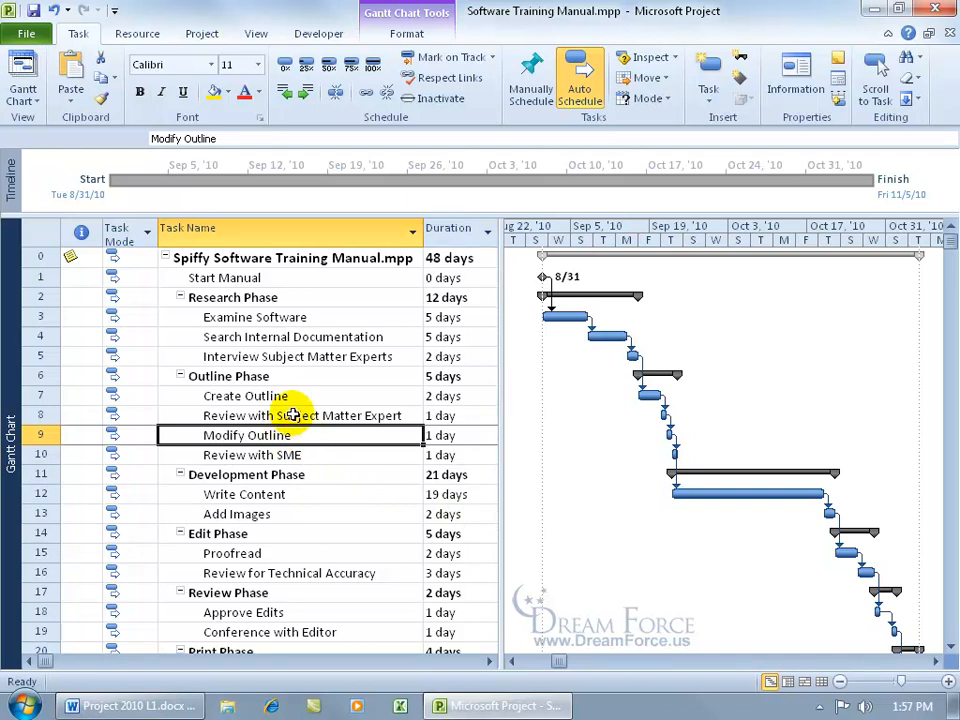
pyautogui.click(292, 415)
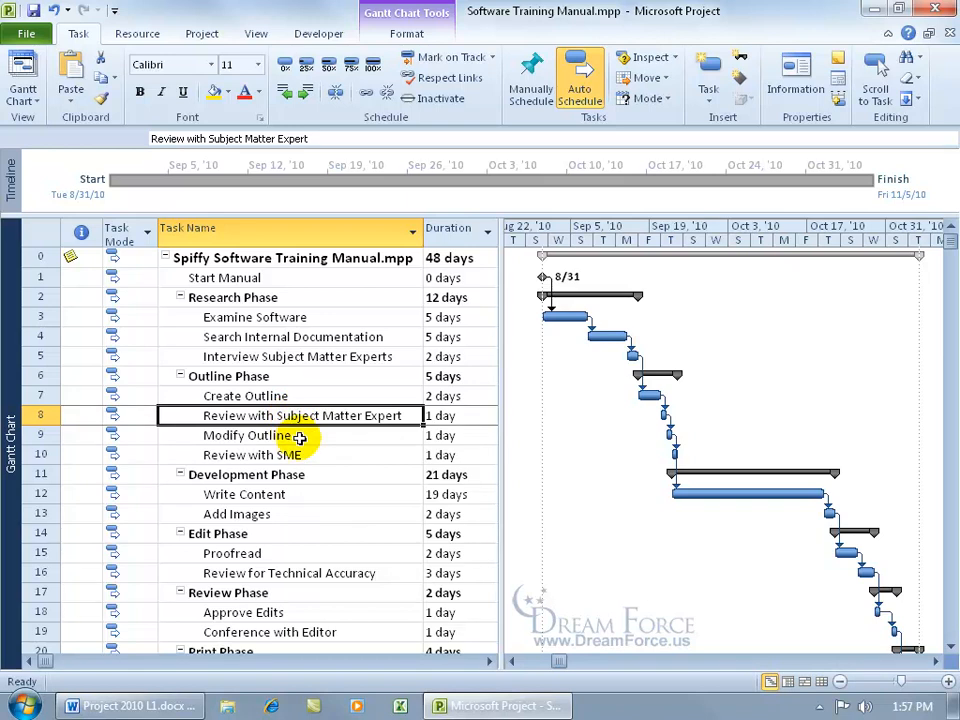
pyautogui.click(299, 437)
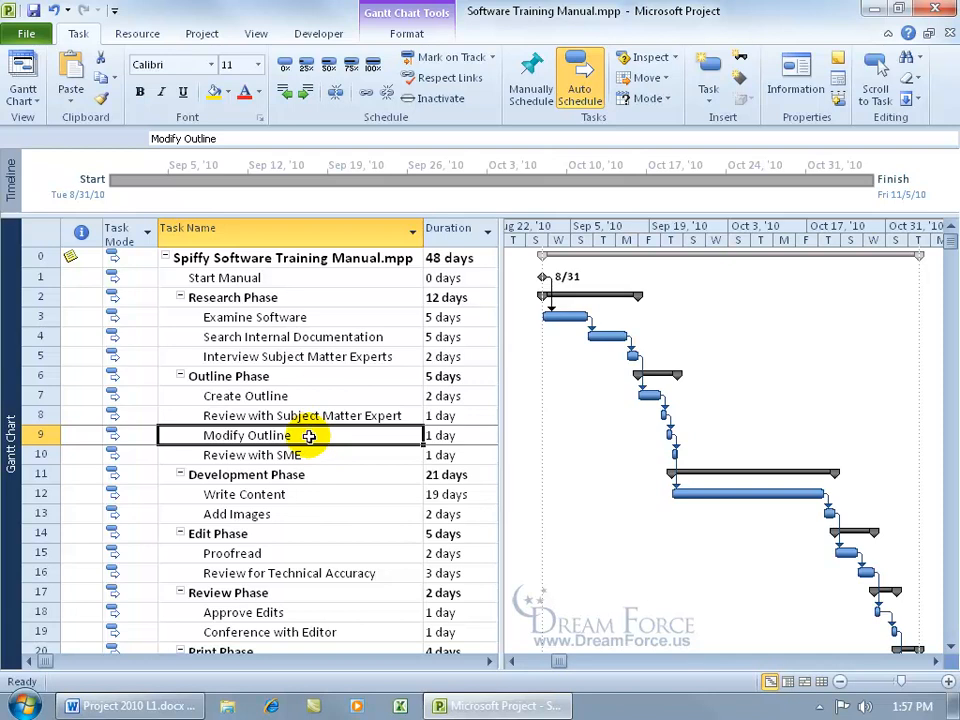
pyautogui.doubleClick(309, 436)
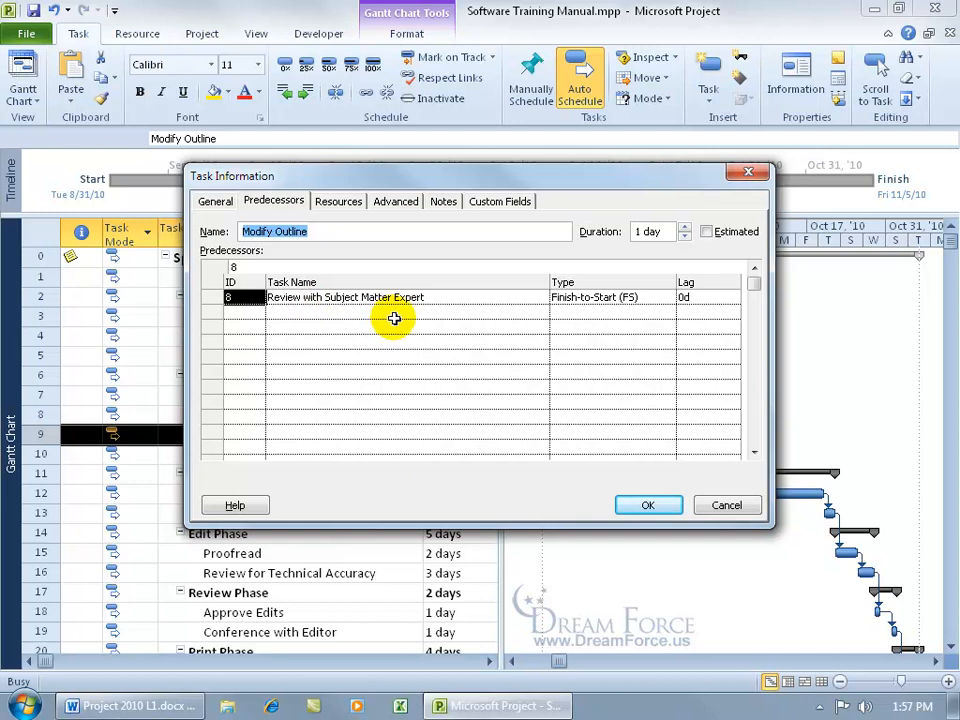
pyautogui.click(617, 299)
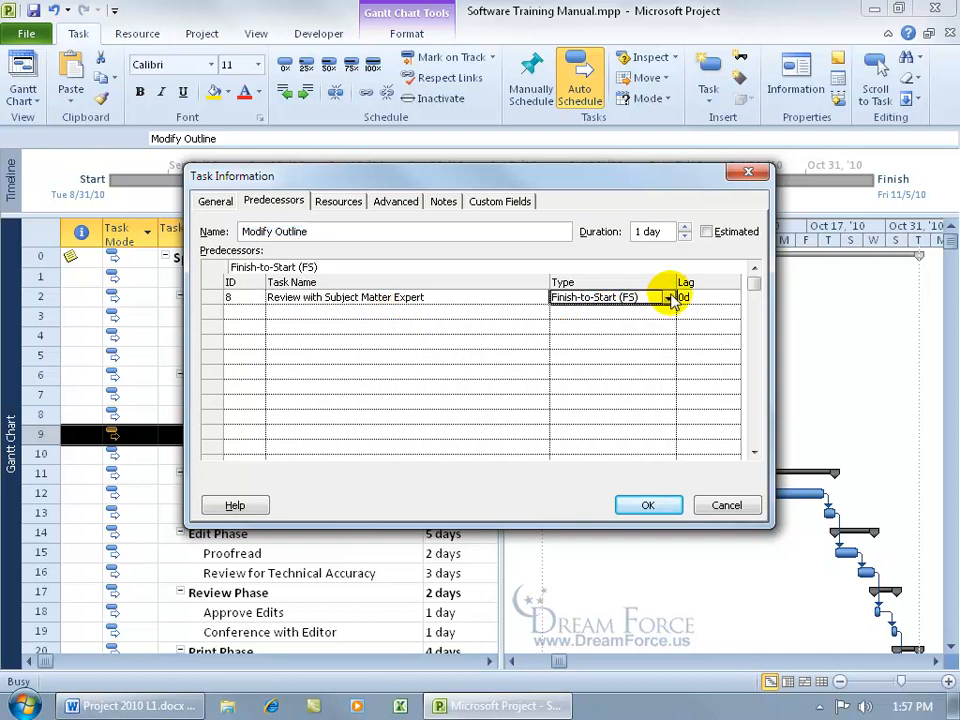
pyautogui.click(669, 299)
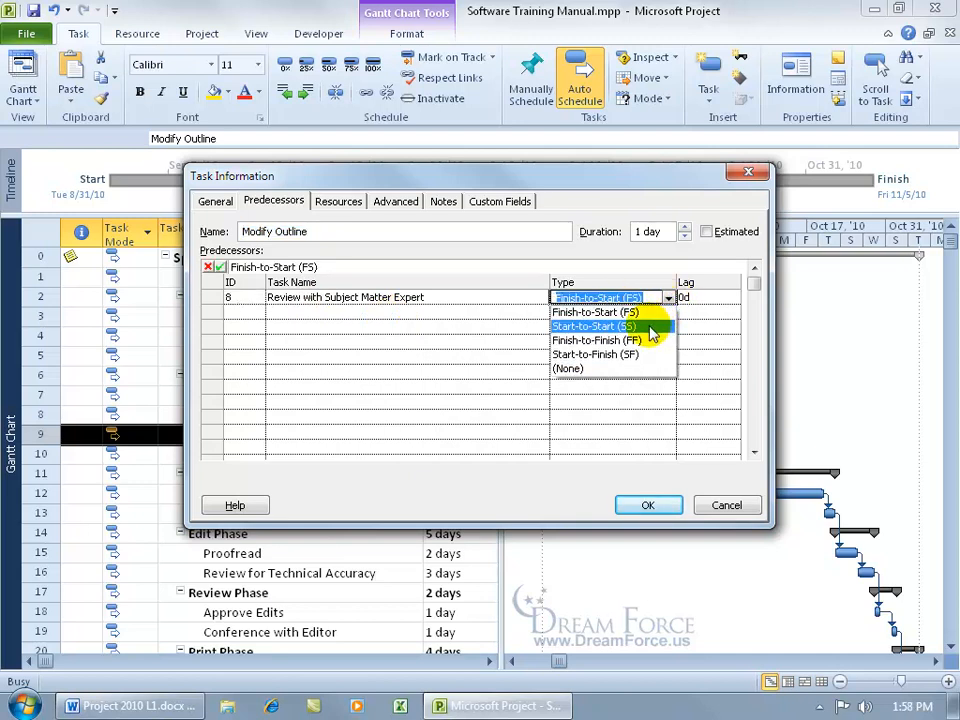
pyautogui.click(649, 327)
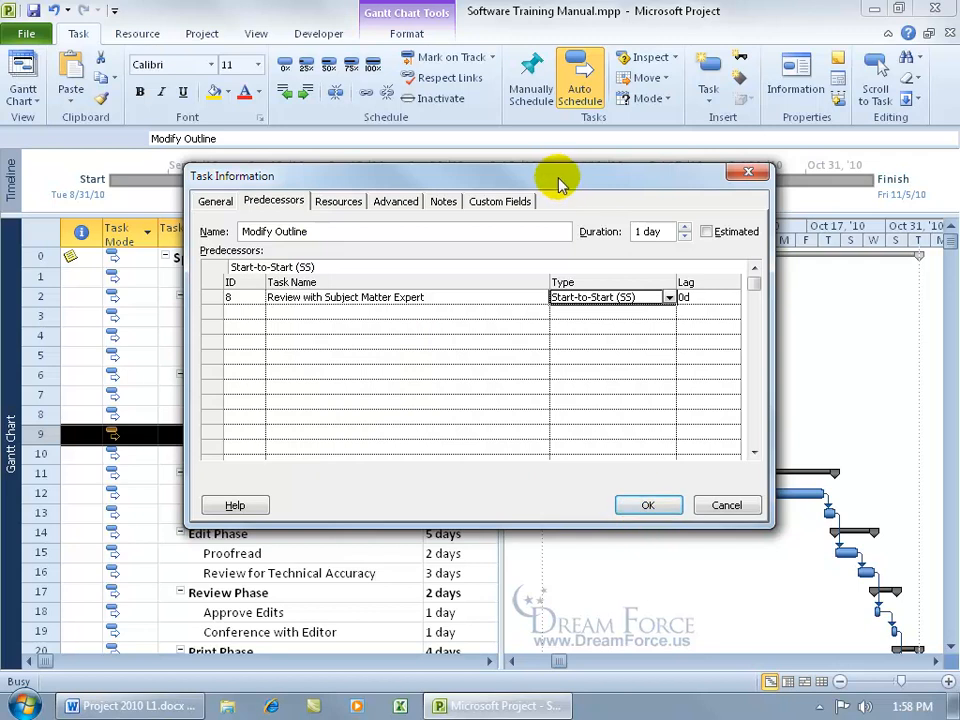
pyautogui.moveTo(542, 180); pyautogui.dragTo(658, 375)
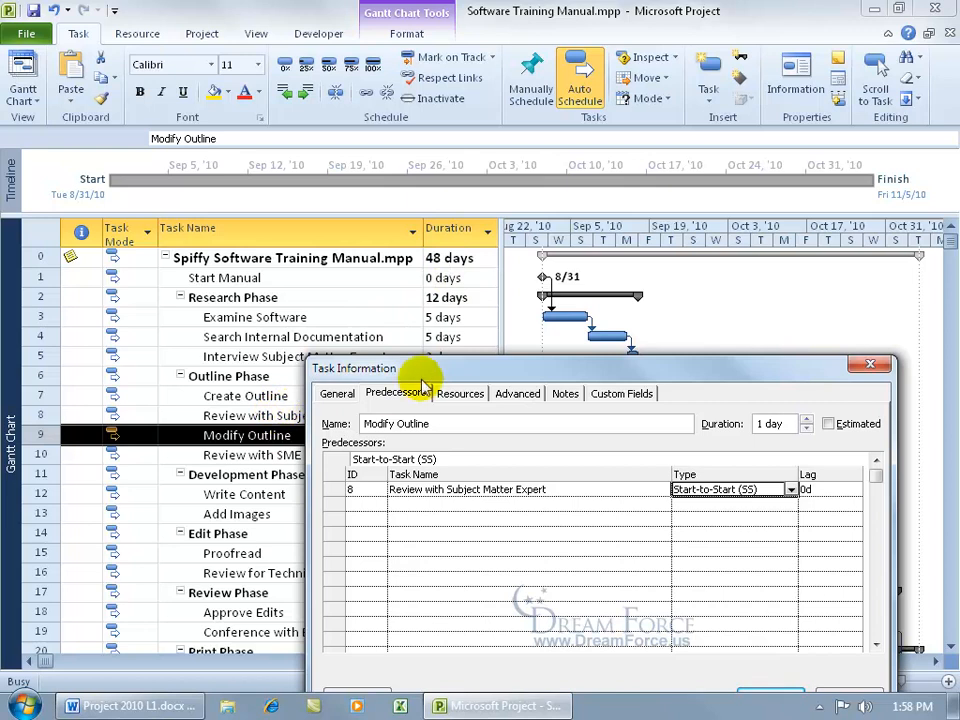
pyautogui.moveTo(436, 370); pyautogui.dragTo(334, 484)
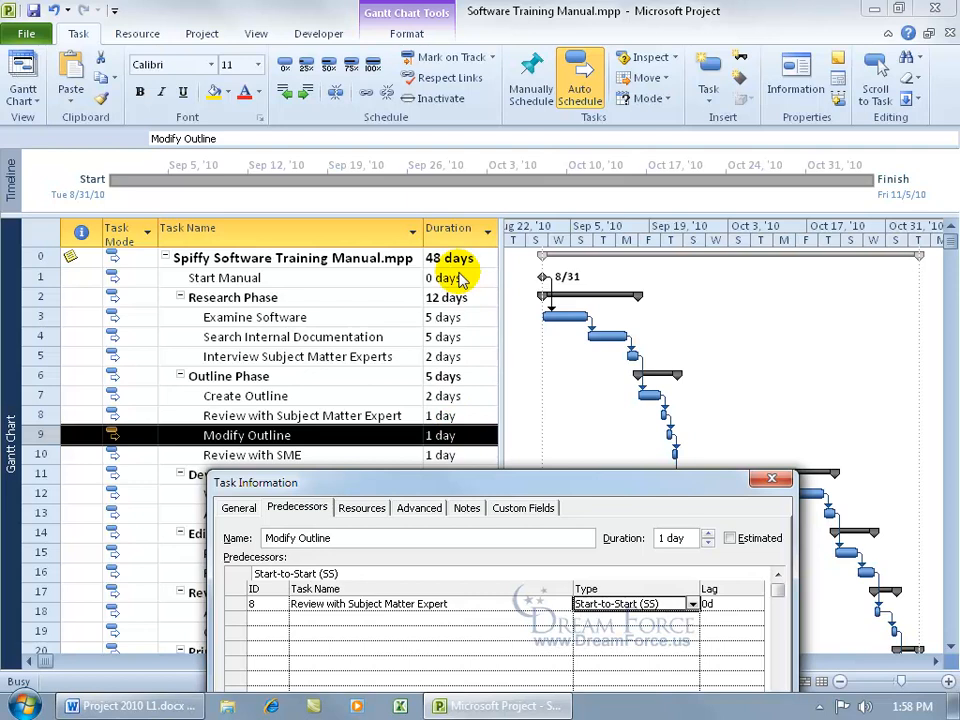
pyautogui.moveTo(480, 482); pyautogui.dragTo(472, 231)
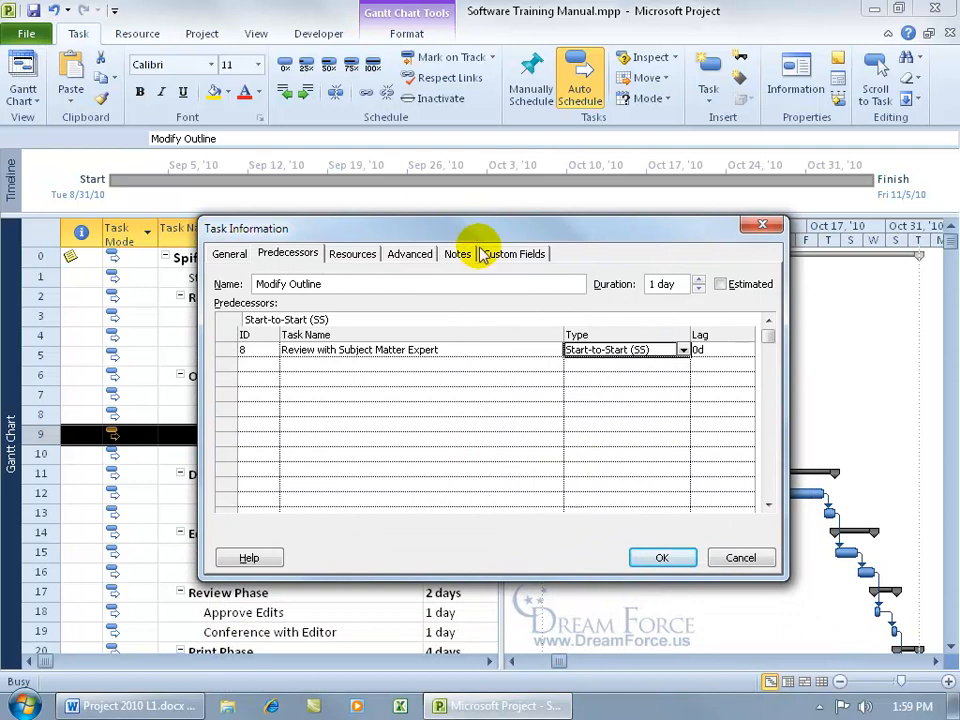
pyautogui.click(664, 558)
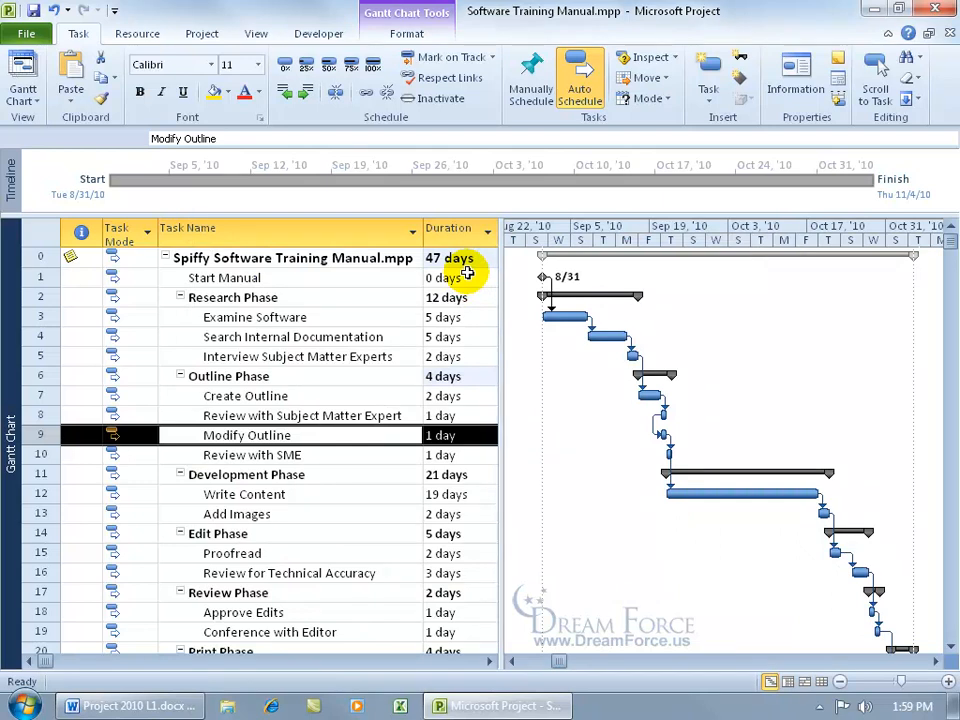
# Step: Widen the task table to show the Start and Finish columns, and compare the schedule by repeatedly undoing and redoing the Start-to-Start change
pyautogui.moveTo(499, 305); pyautogui.dragTo(643, 307)
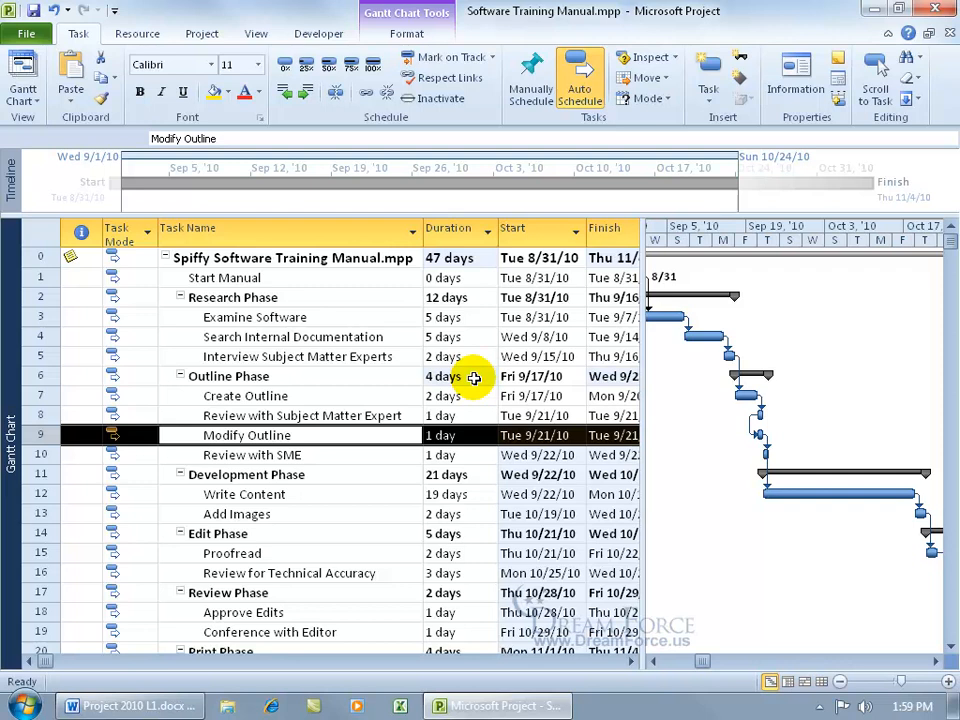
pyautogui.click(53, 10)
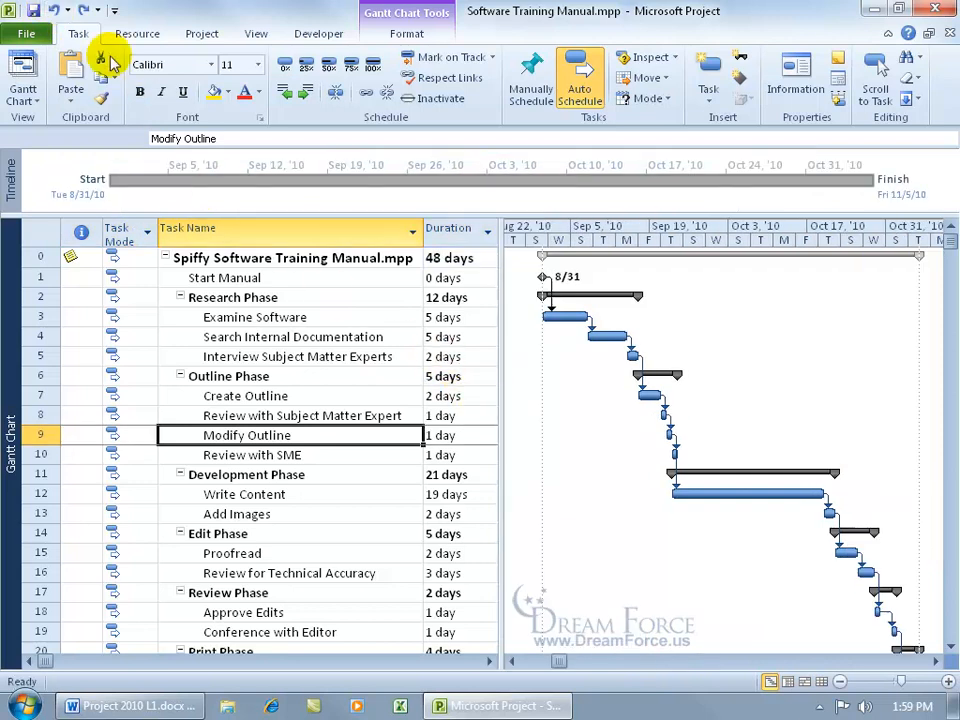
pyautogui.click(84, 11)
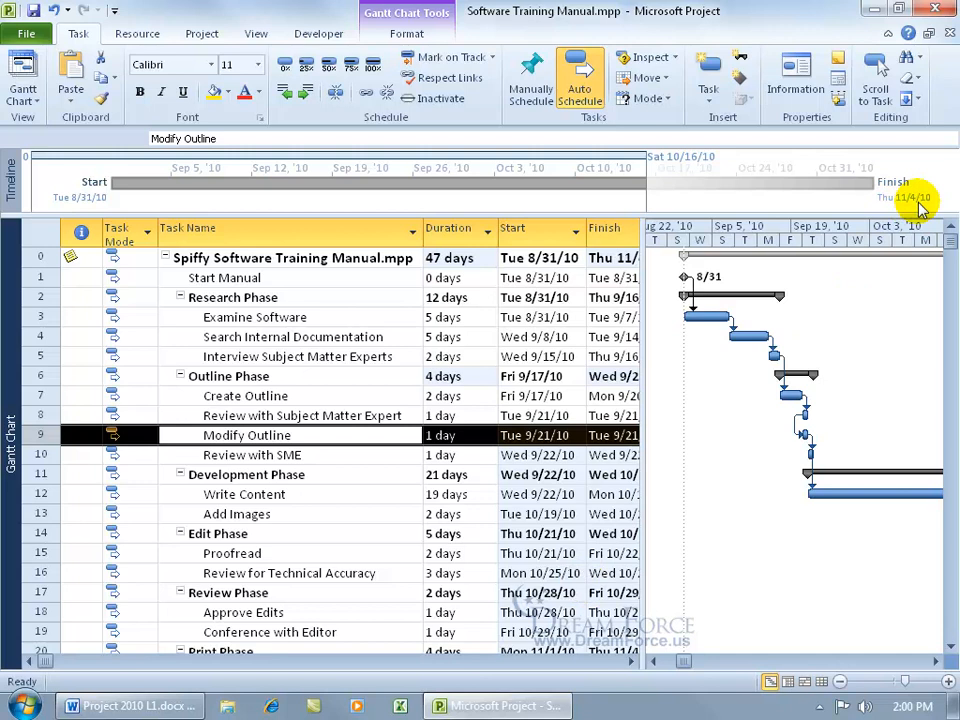
pyautogui.click(53, 10)
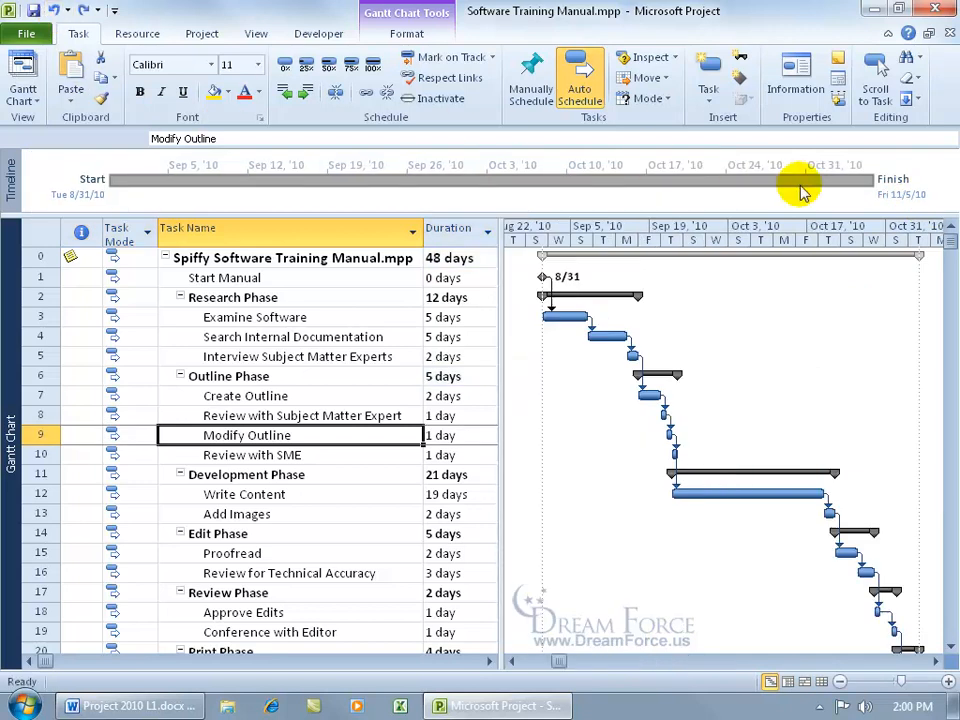
pyautogui.click(85, 11)
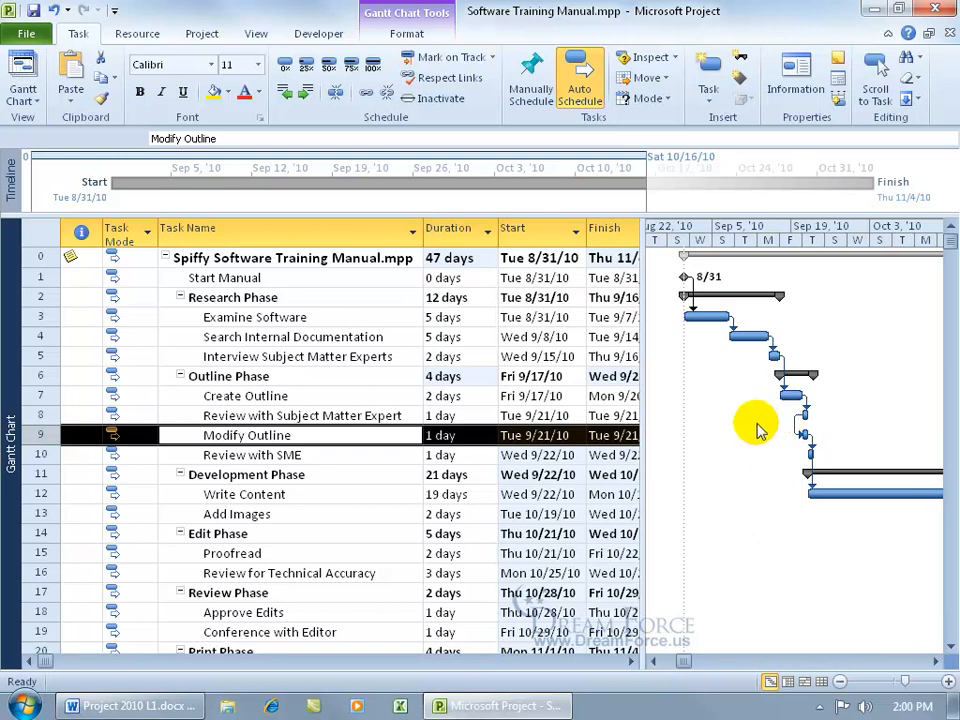
# Step: Open the dependency between Review with Subject Matter Expert and Modify Outline from its Gantt link line and list the available dependency types
pyautogui.click(318, 416)
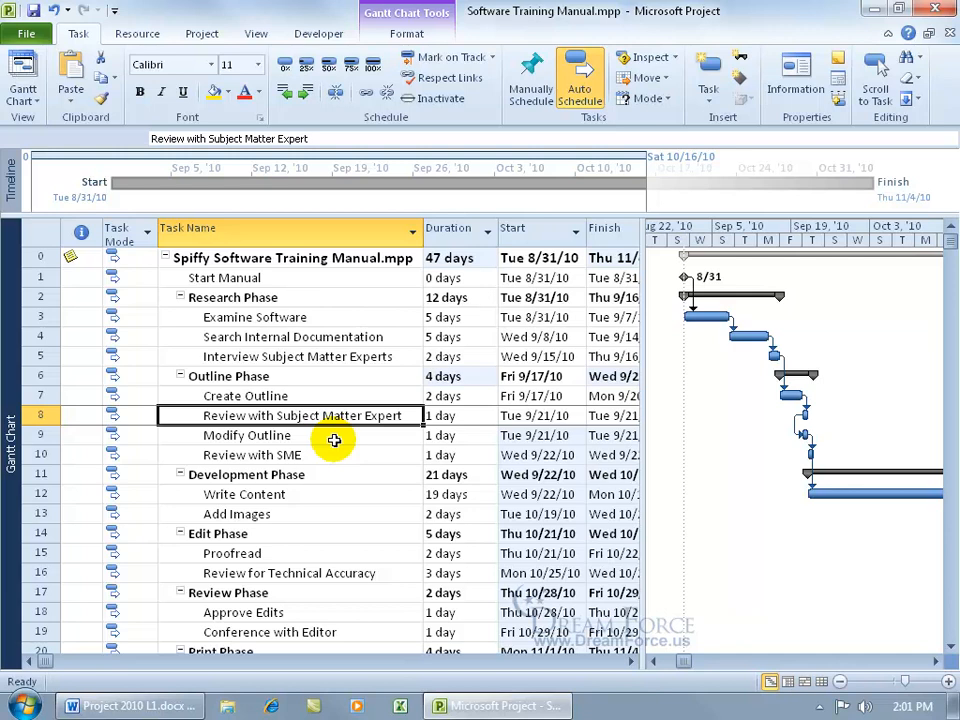
pyautogui.click(334, 440)
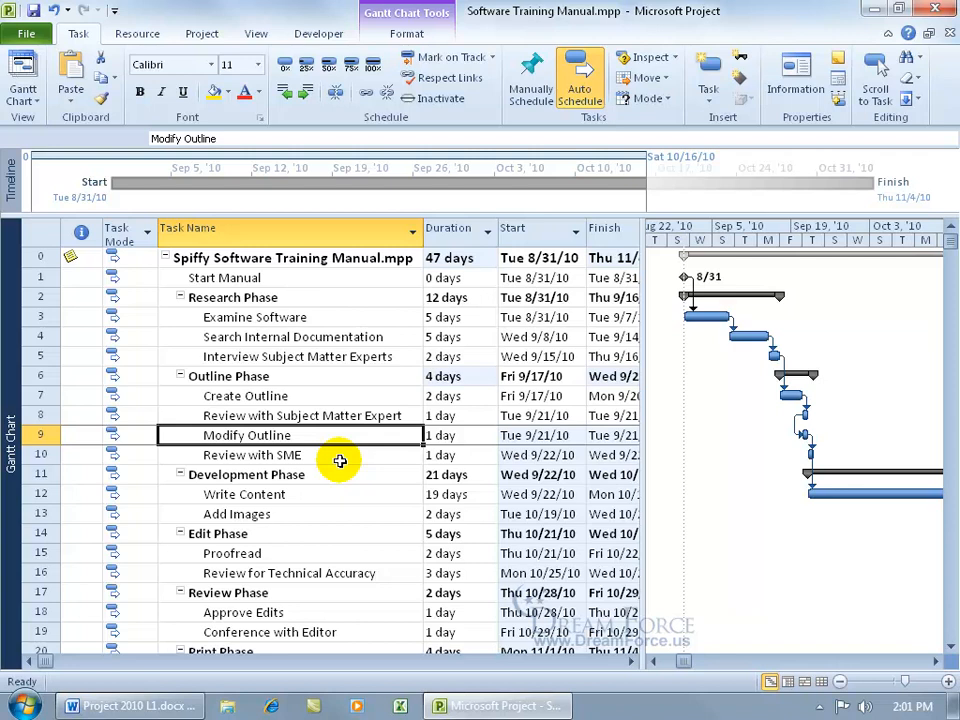
pyautogui.click(343, 415)
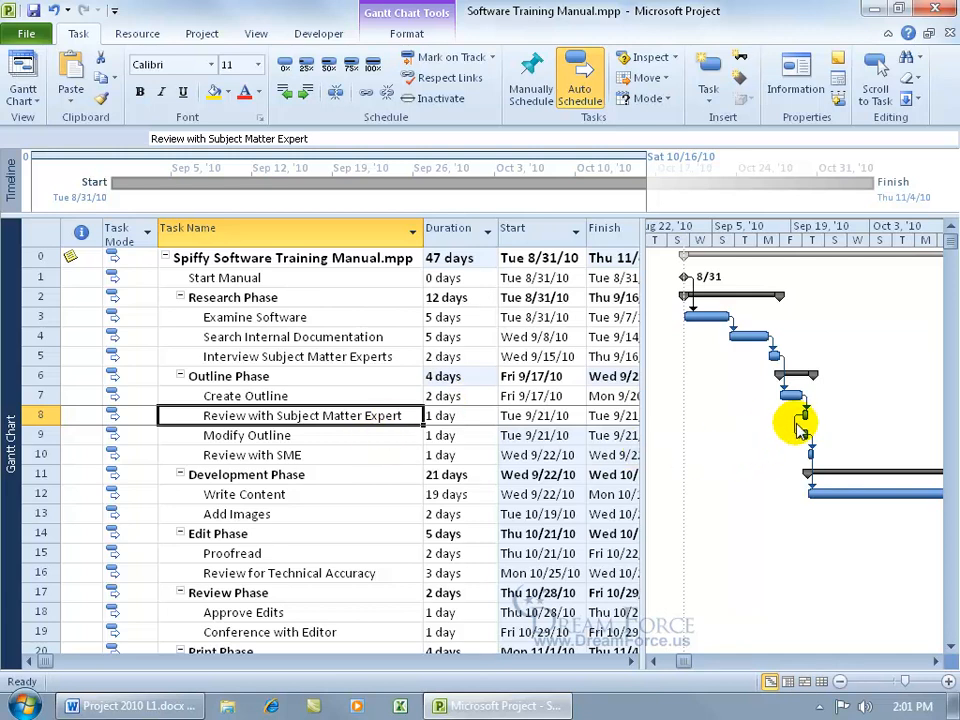
pyautogui.moveTo(800, 428)
pyautogui.doubleClick(800, 428)
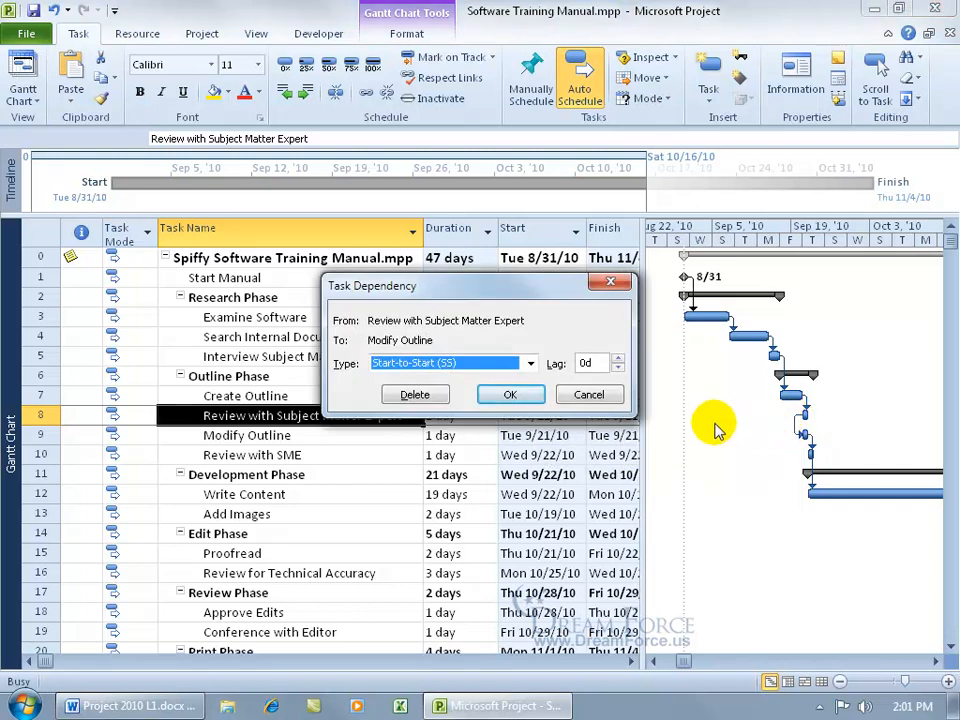
pyautogui.click(531, 364)
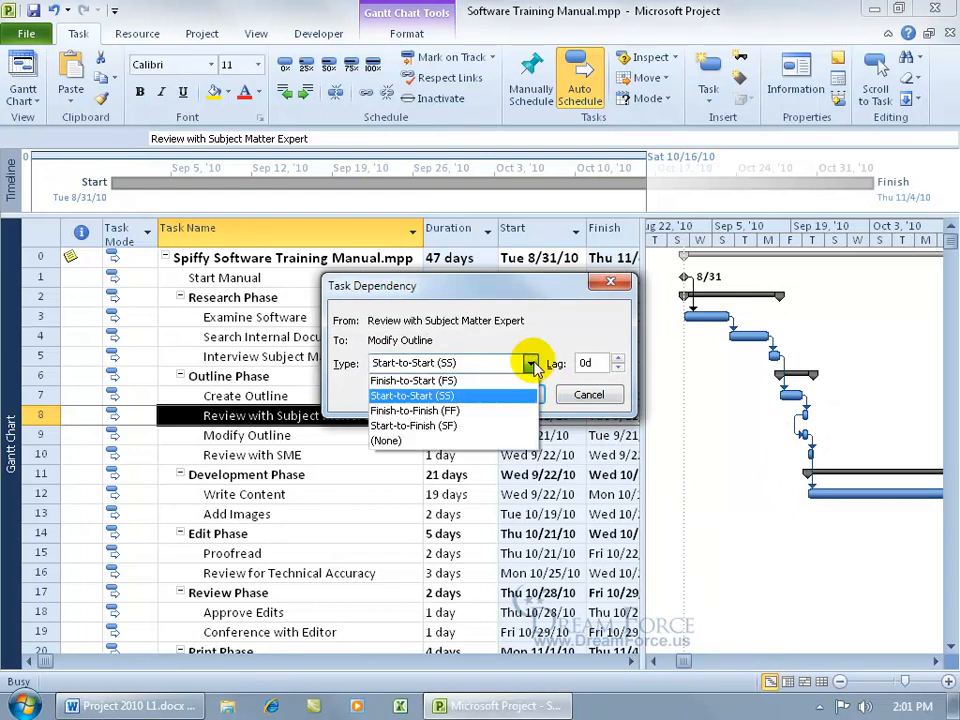